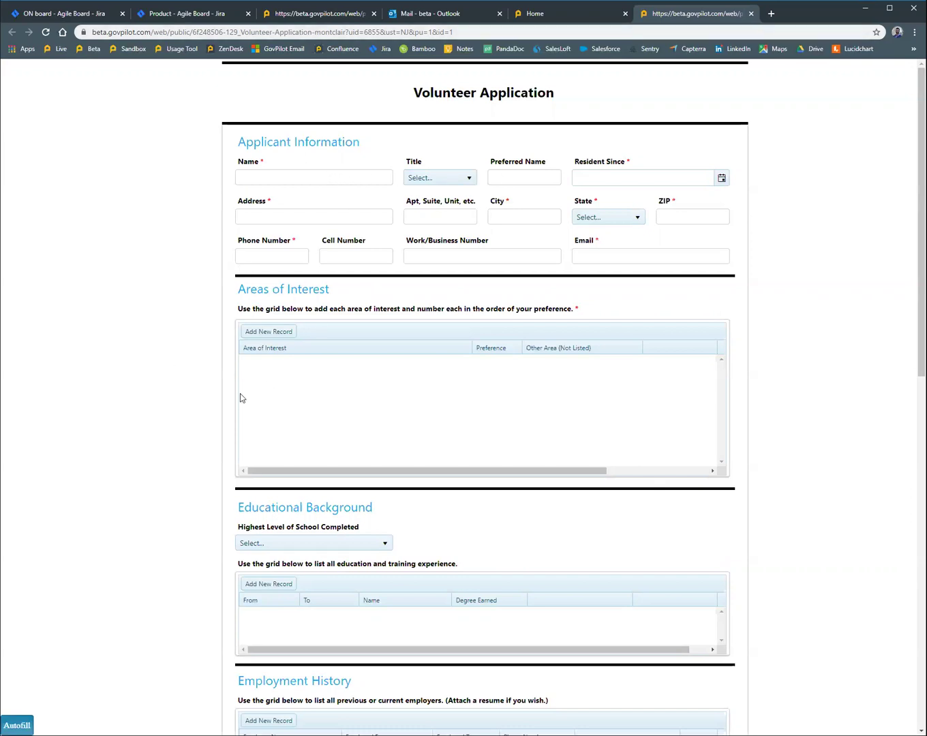
Step: Autofill the Applicant Information fields with sample values
click(17, 725)
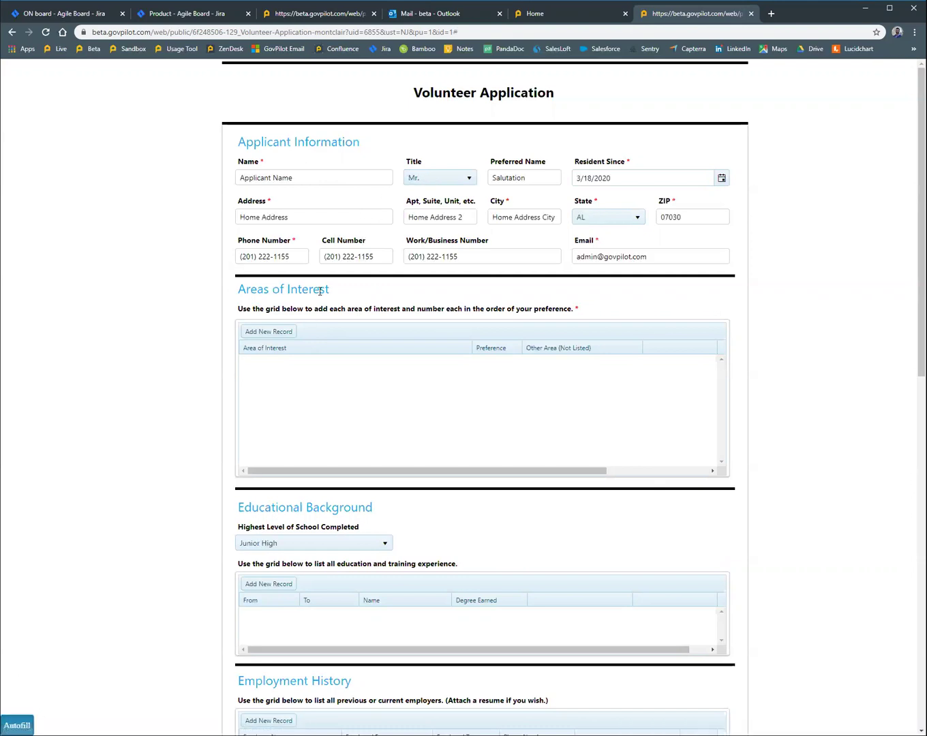
Step: Add a Health area-of-interest entry with 'Mobile Testing Site' as the unlisted area and save it
click(276, 332)
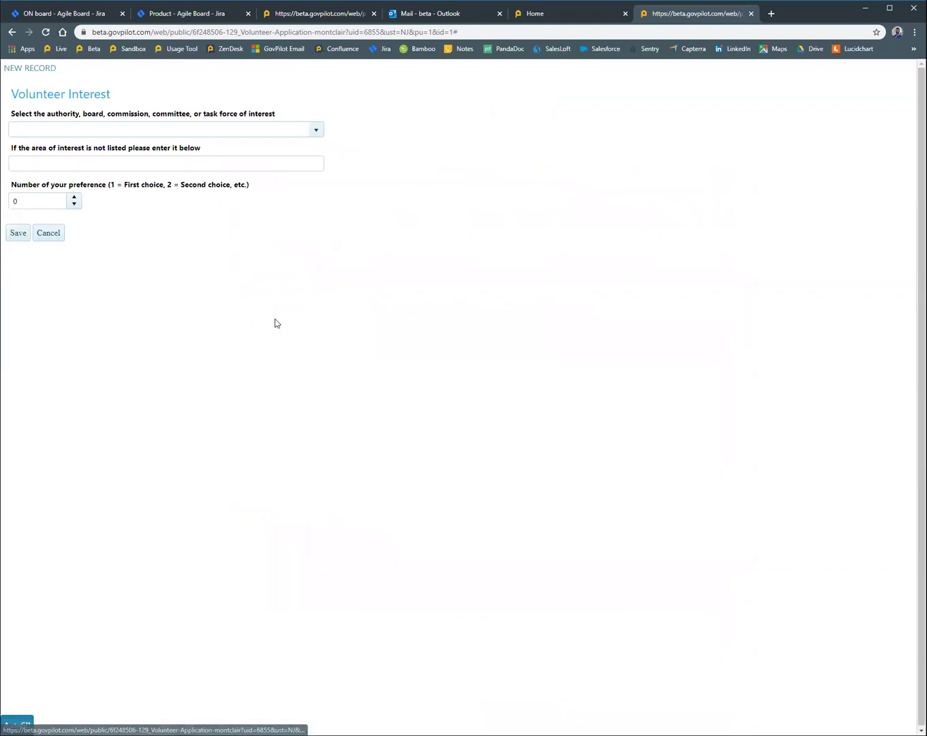
click(317, 130)
scroll(276, 185, down, 1)
scroll(276, 184, down, 3)
click(248, 163)
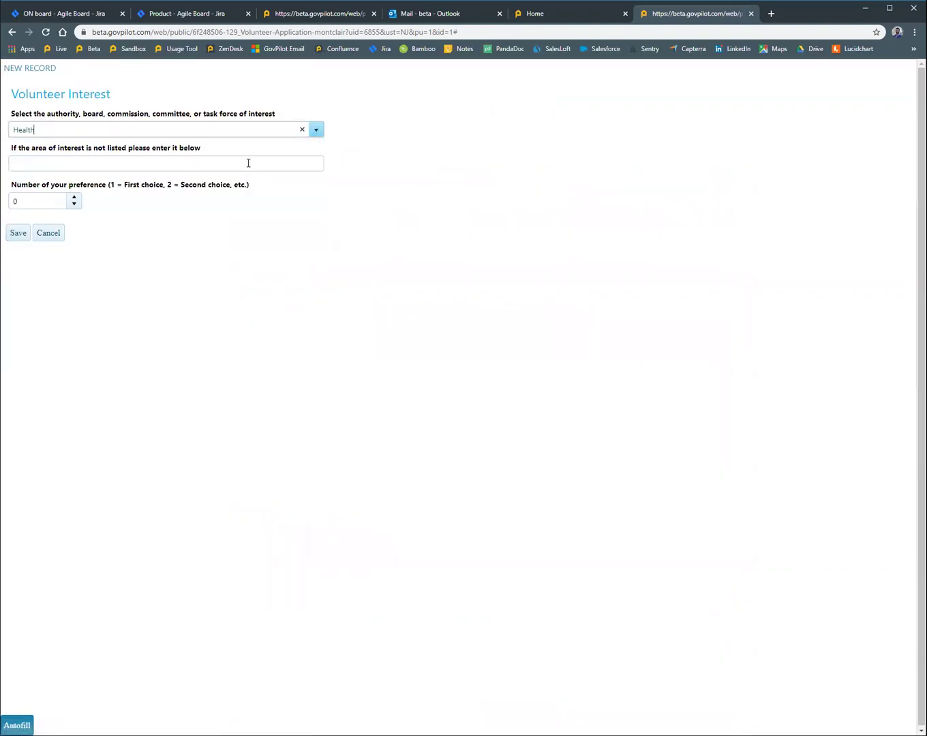
click(195, 164)
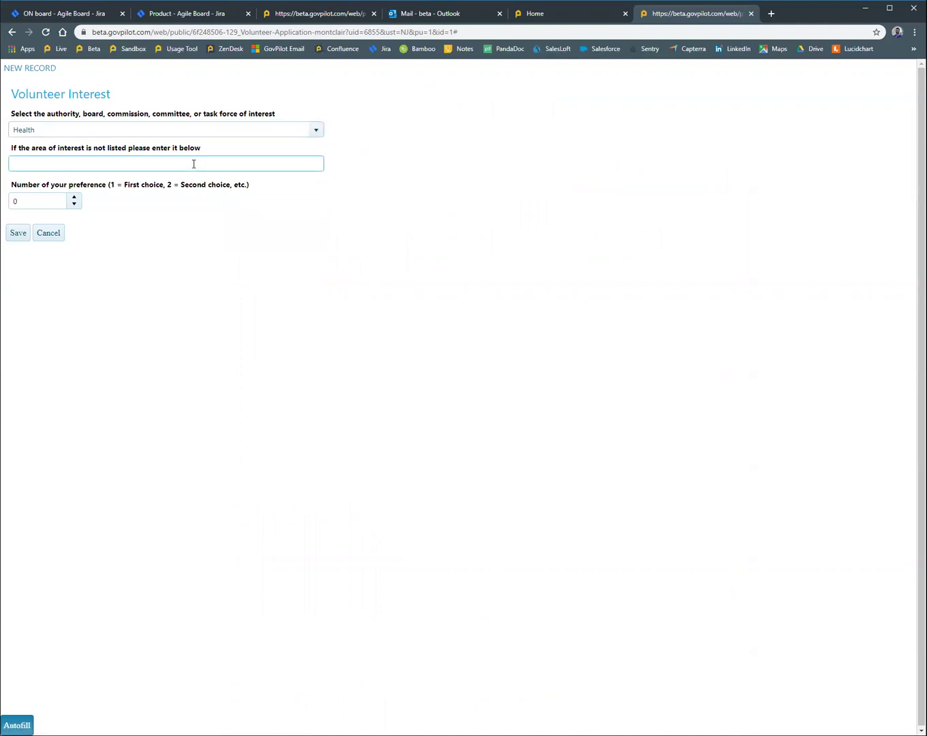
text(Mobile Testing Site)
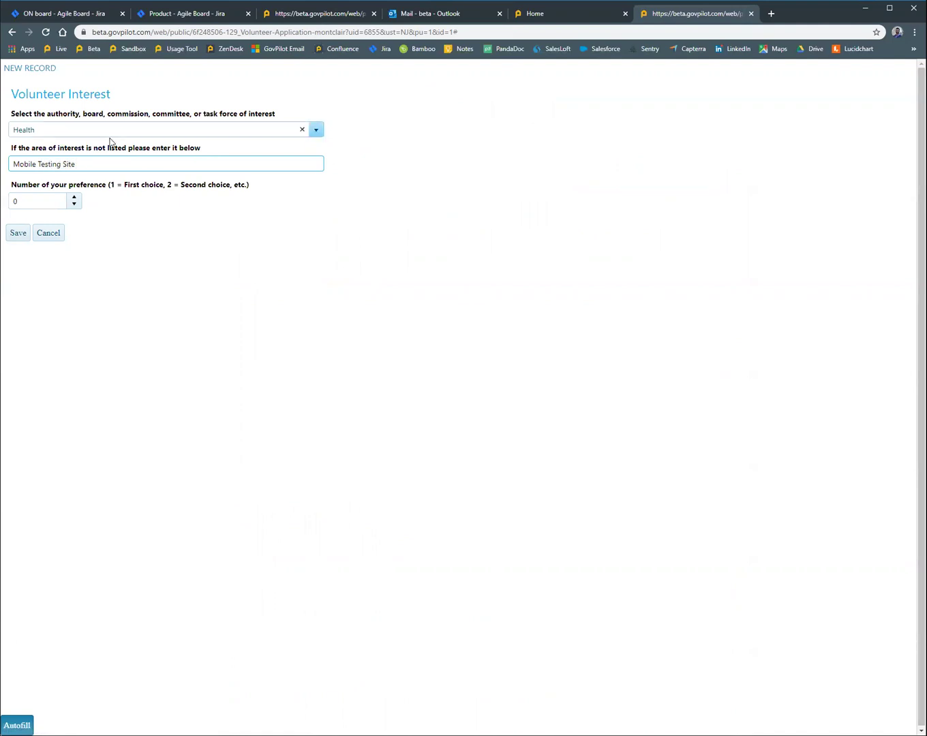
click(10, 234)
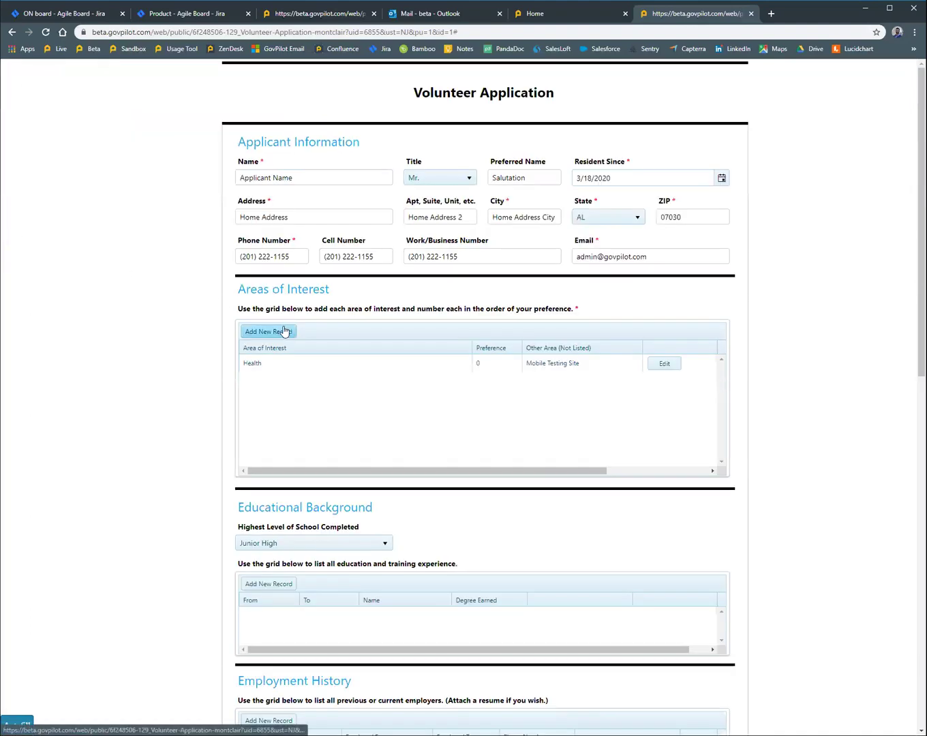
Step: Set Highest Level of School Completed to Advanced Degree
scroll(202, 361, down, 2)
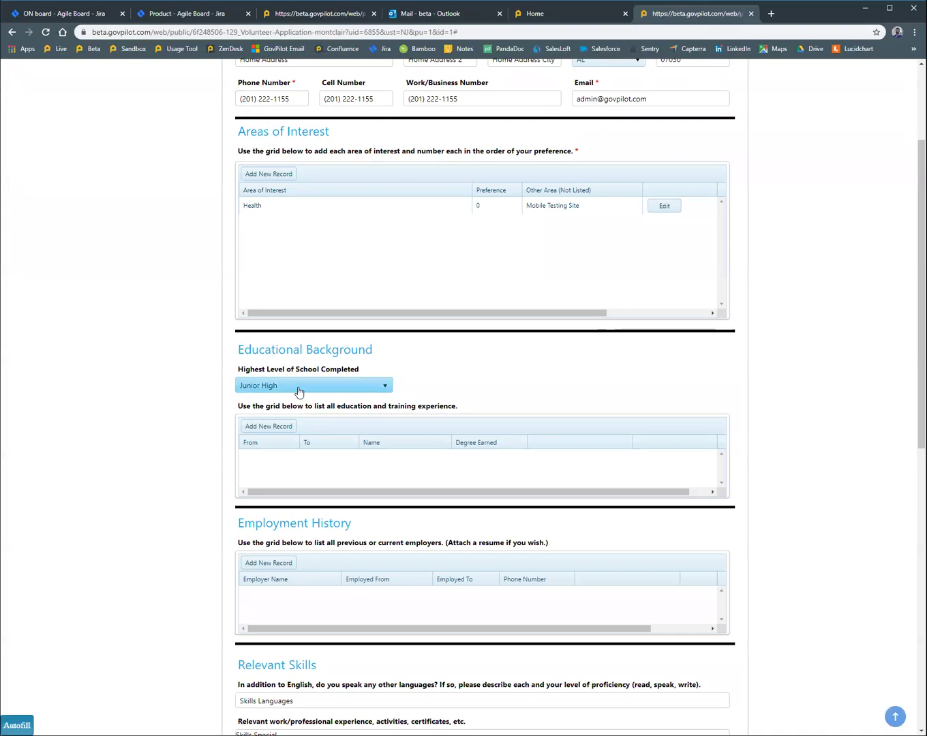
click(300, 388)
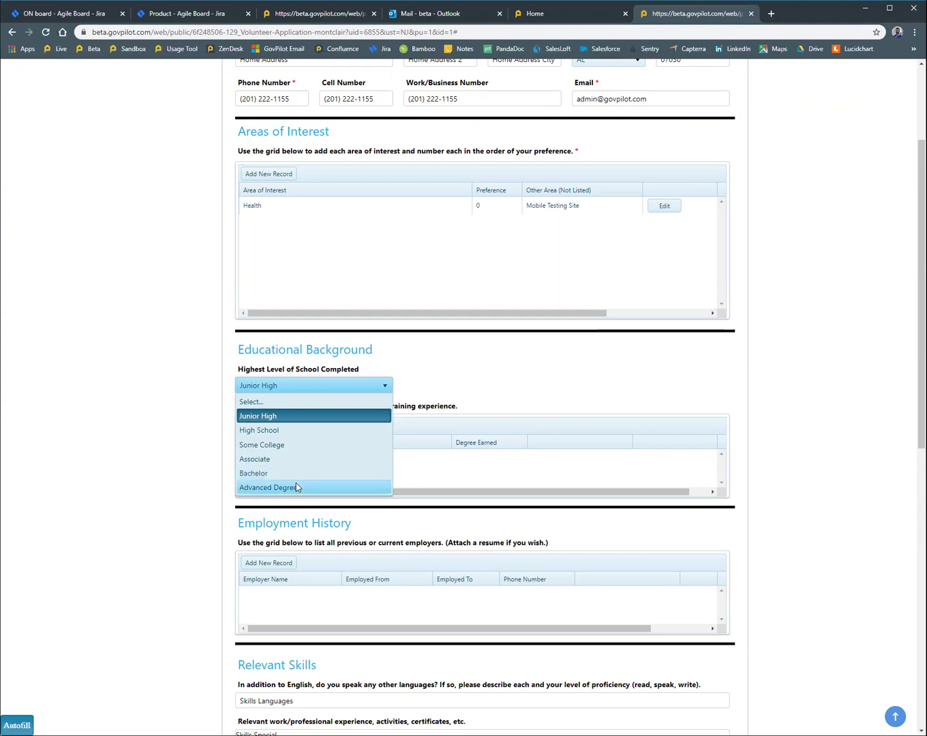
click(296, 487)
Step: Start a College education record attended from 3/16/2020 to 3/27/2020
click(267, 427)
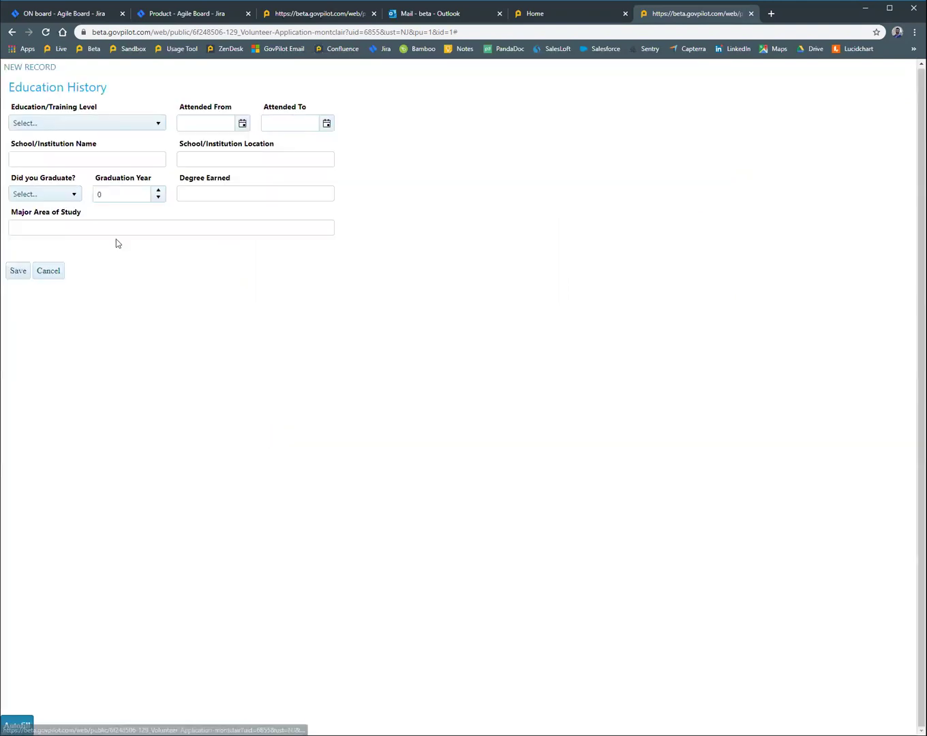
click(89, 124)
click(110, 170)
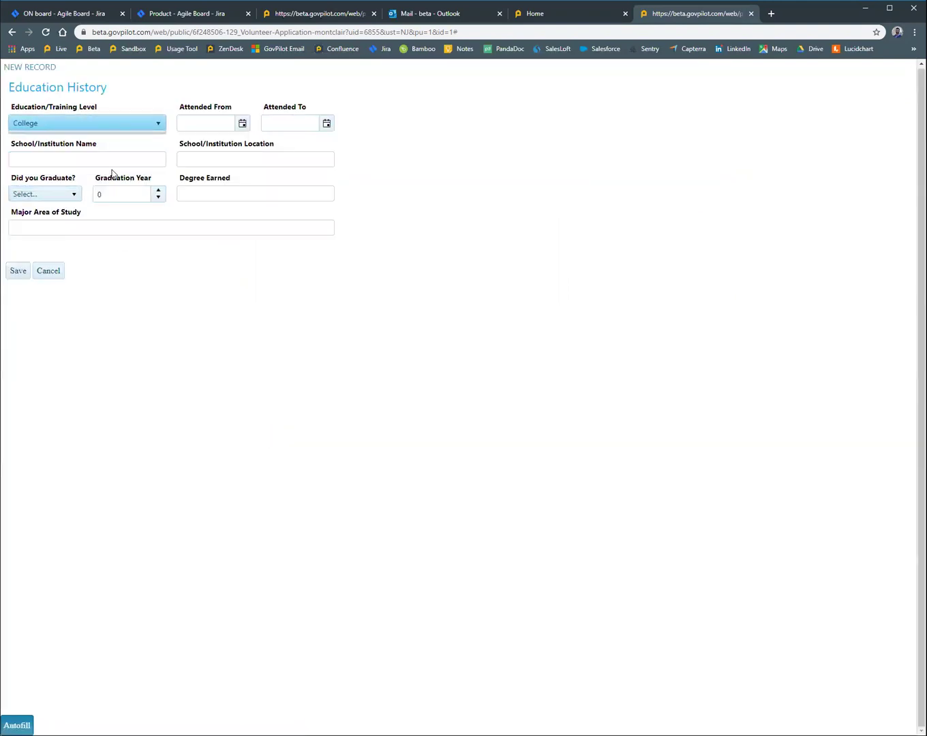
click(241, 123)
click(205, 202)
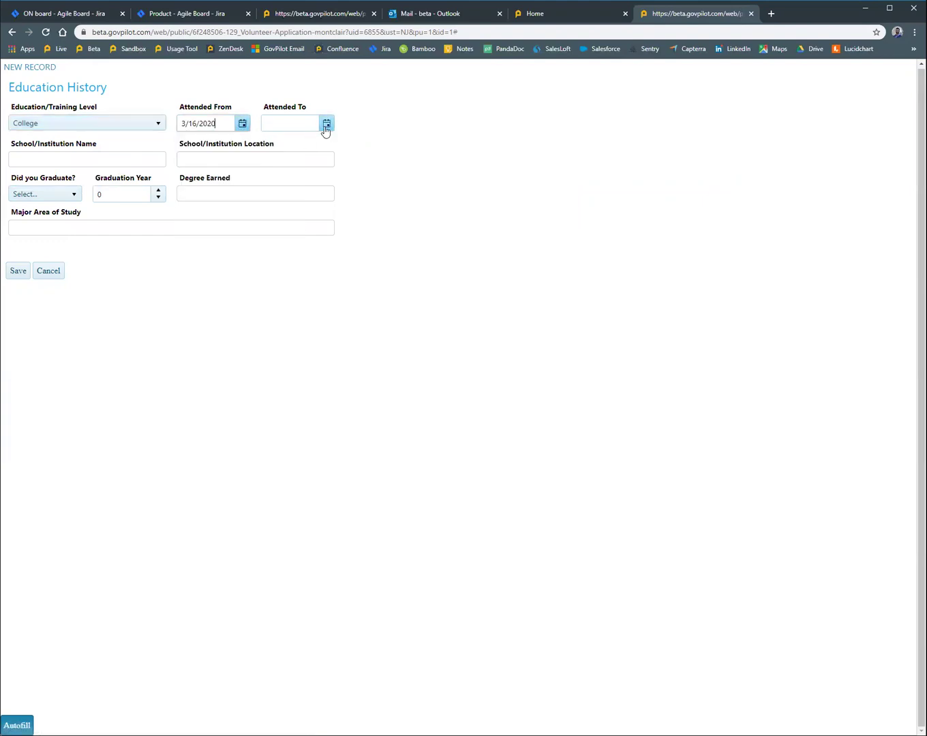
click(326, 123)
click(353, 218)
Step: Complete the record with school Harvard, graduated Yes, year 2020, degree Nurse, and save
click(111, 161)
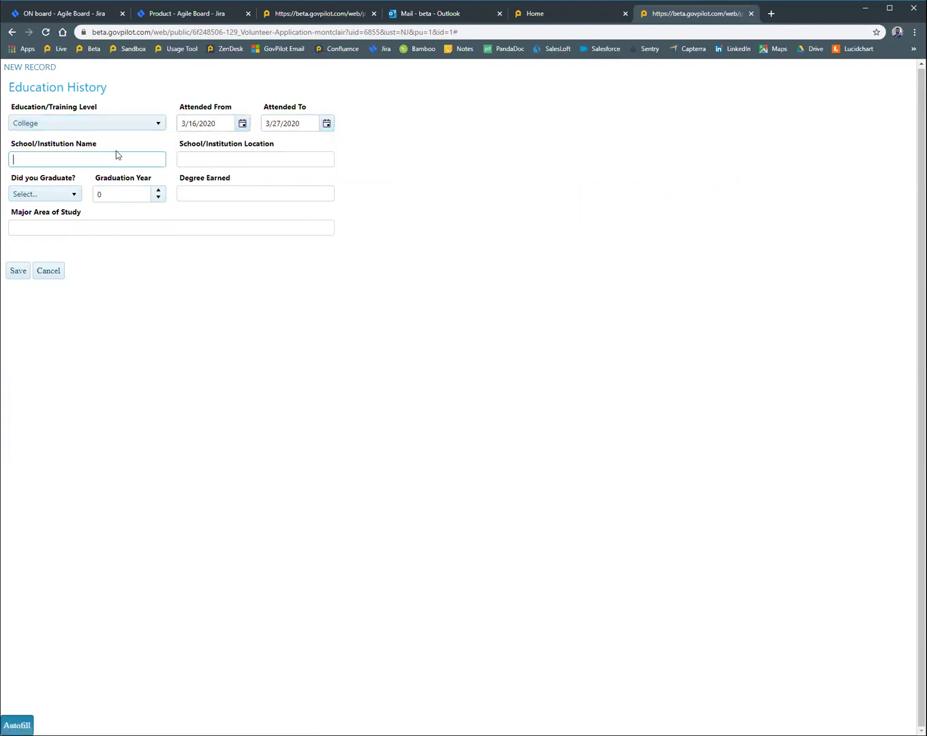
text(Harvard)
click(47, 194)
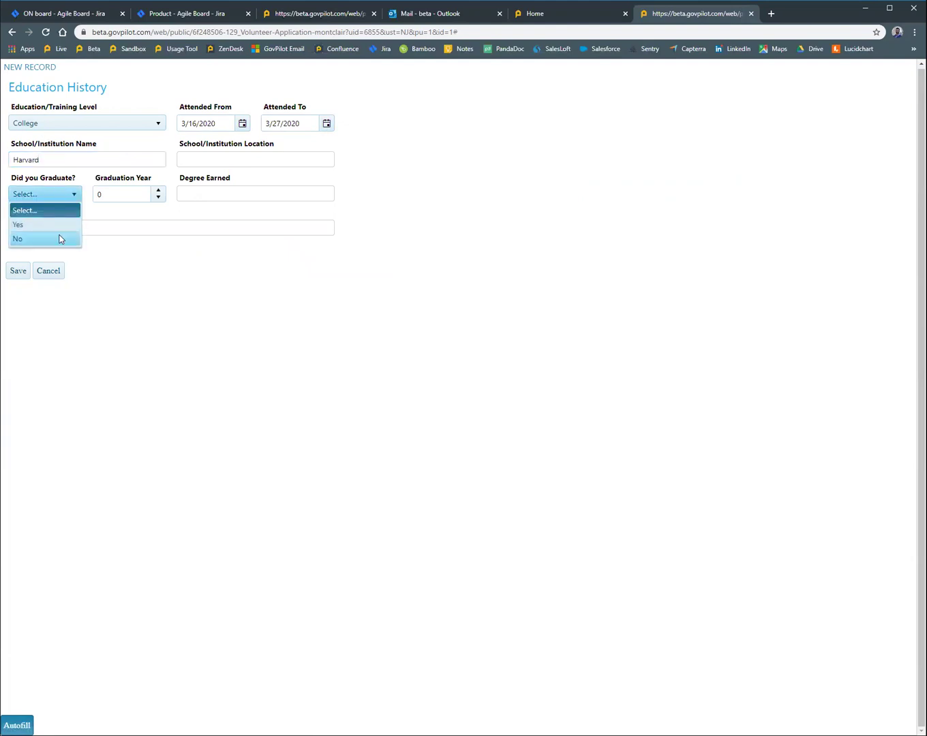
click(60, 238)
click(121, 193)
text(2020)
click(248, 193)
text(Nurse)
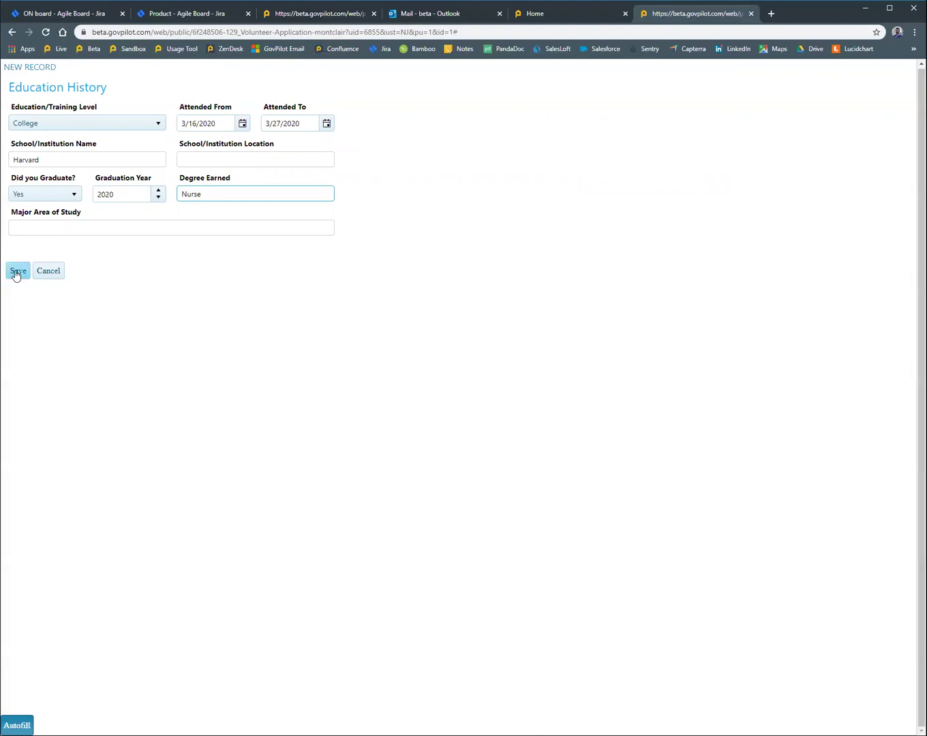
click(17, 272)
Step: Start an employment history entry, then discard it to leave employment empty
scroll(141, 406, down, 5)
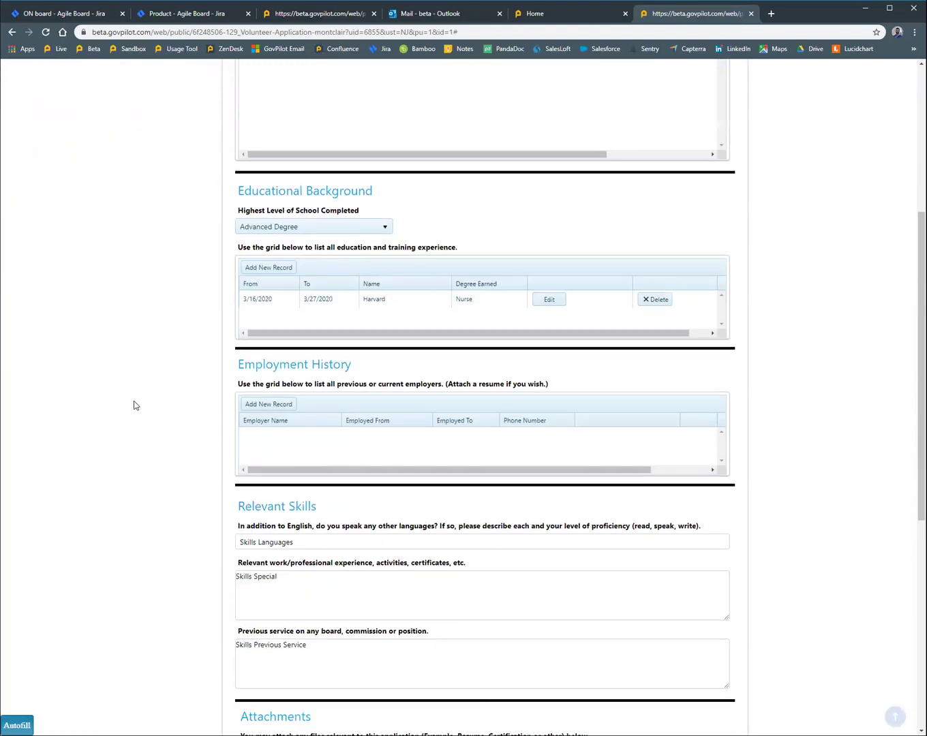
scroll(133, 405, down, 2)
click(254, 246)
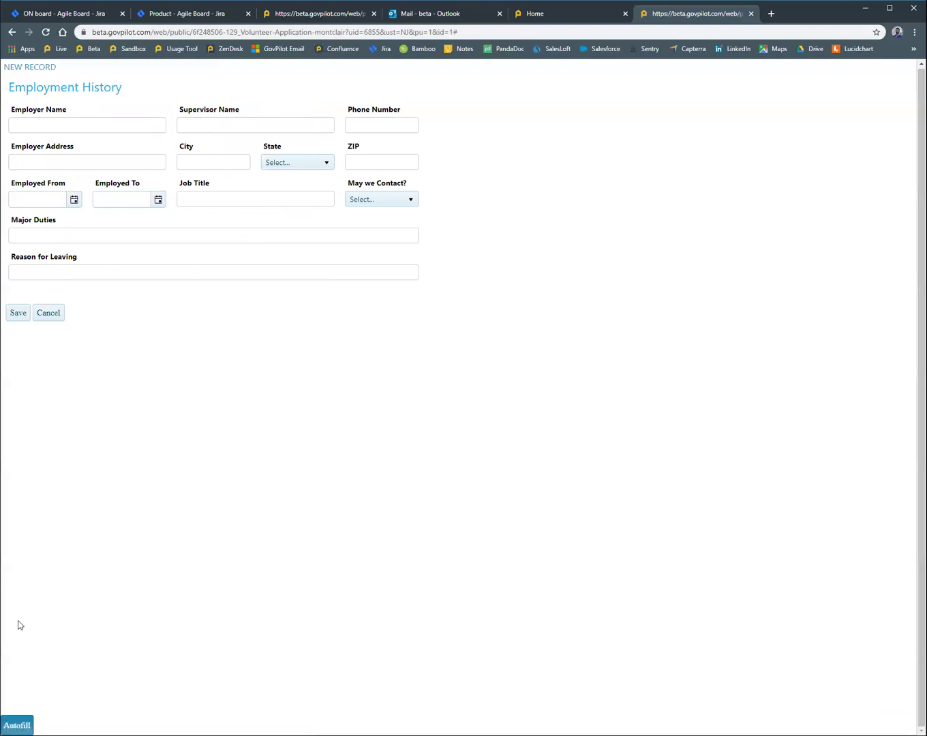
click(52, 315)
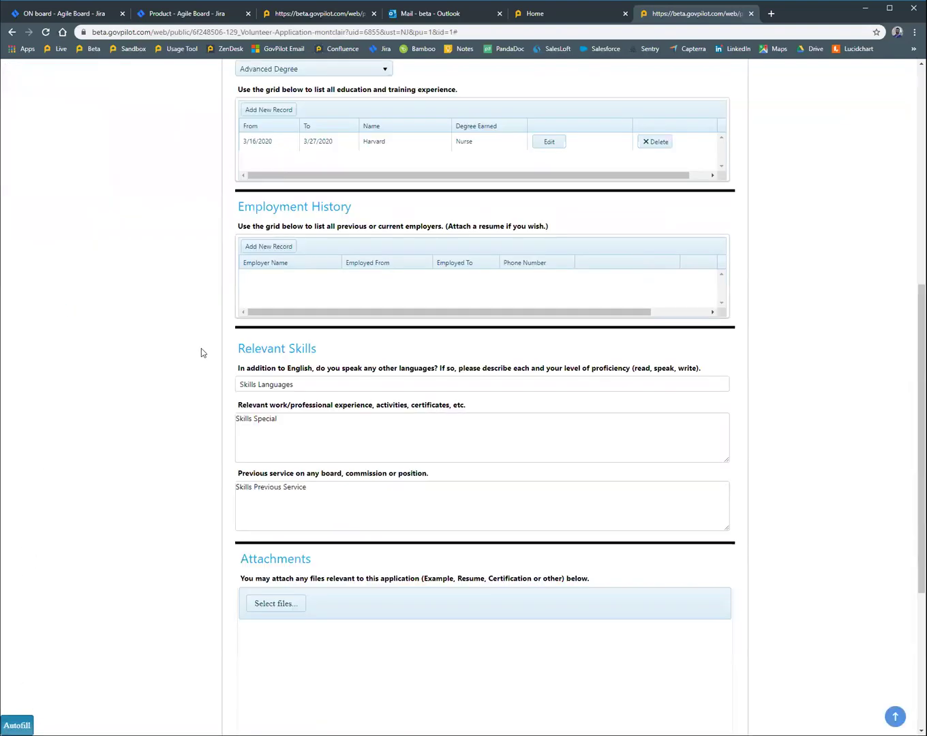
Step: Sign the certification with the applicant's full name and submit the application
scroll(202, 348, down, 1)
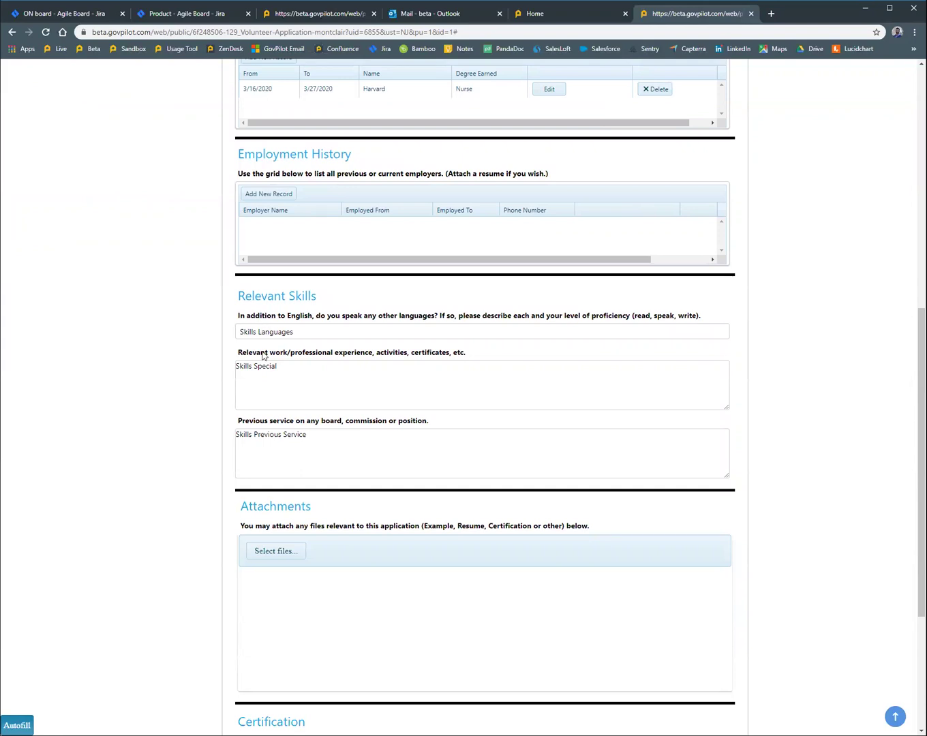
click(276, 562)
scroll(347, 514, down, 1)
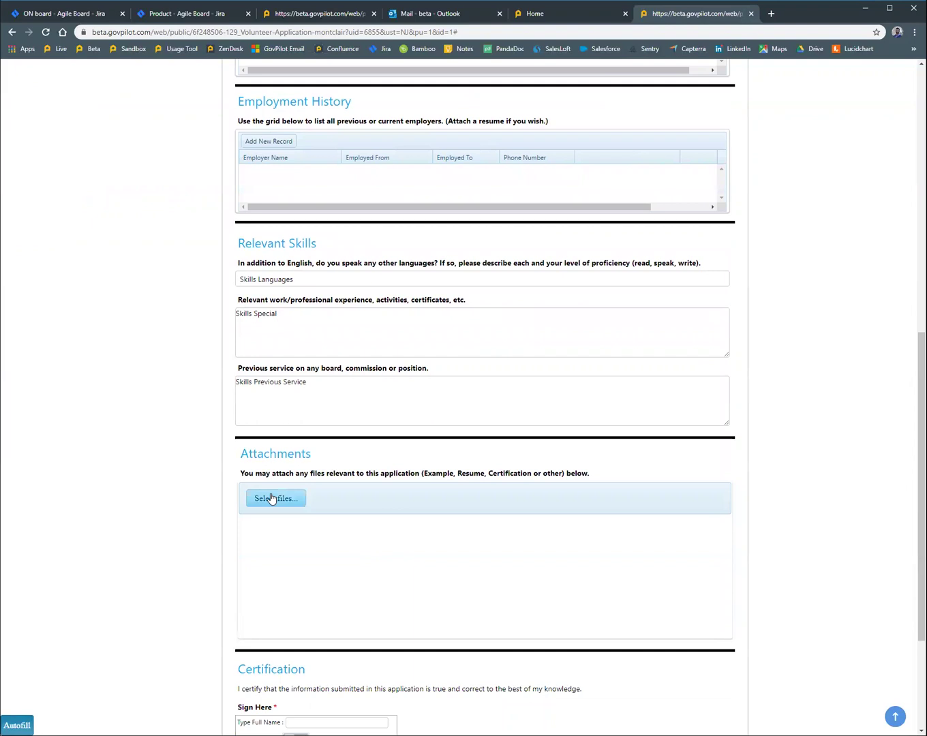
scroll(276, 505, down, 3)
click(325, 563)
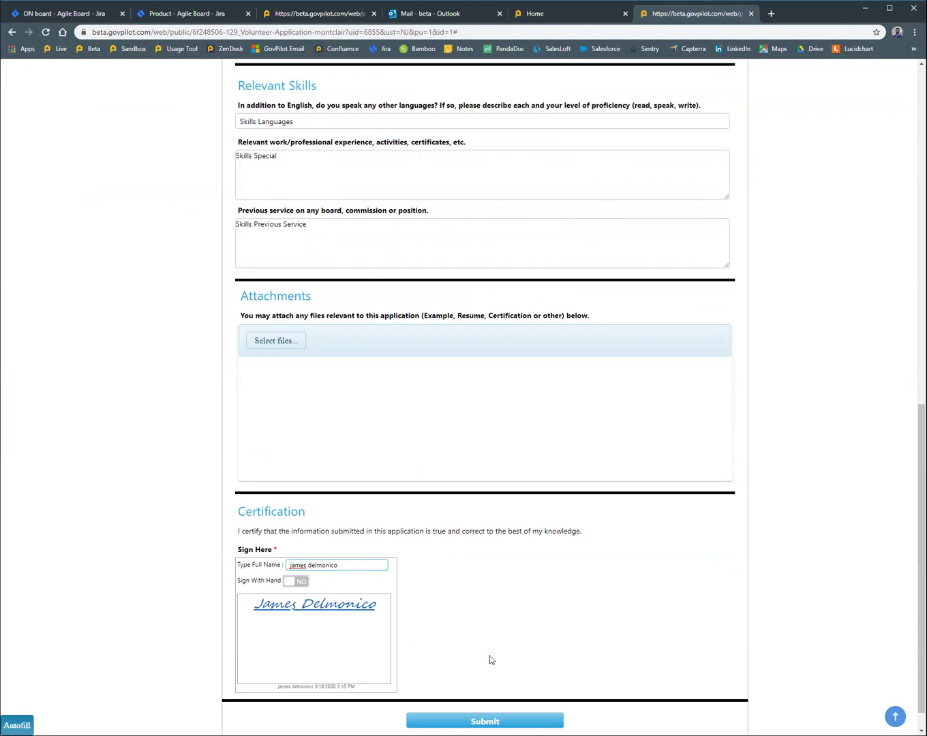
click(485, 721)
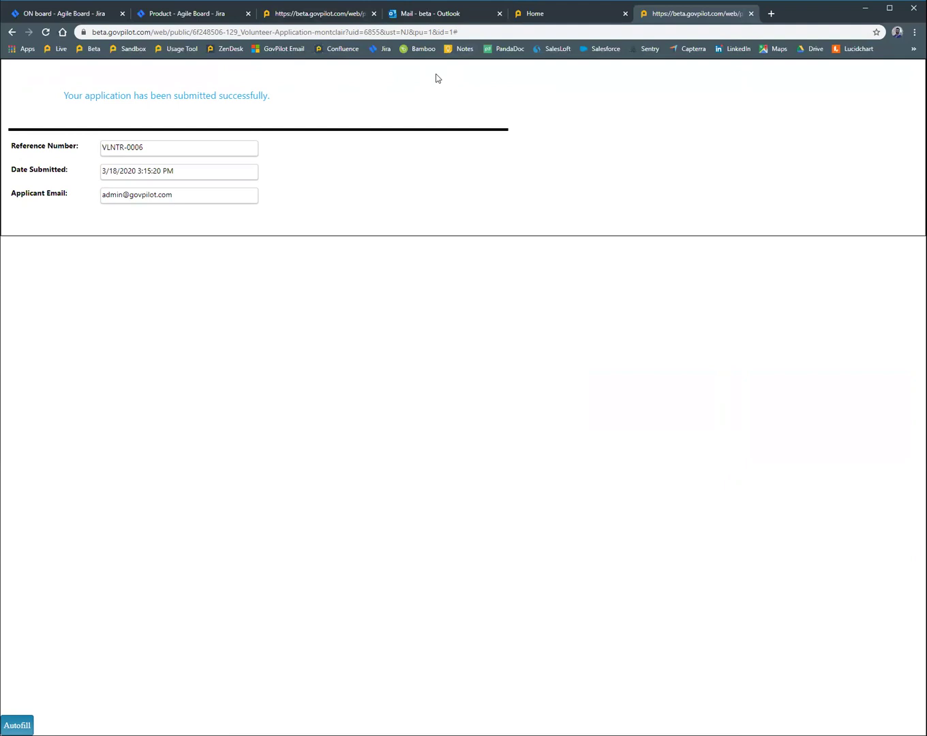
Step: Reload the back-office dashboard, then switch to the Outlook inbox for the notification
click(545, 15)
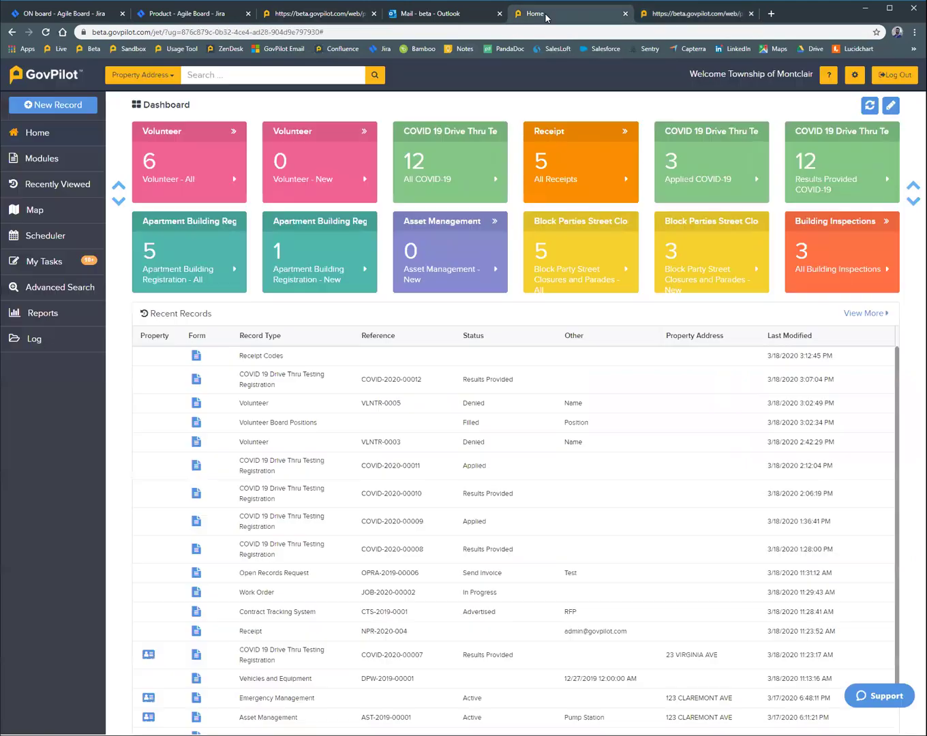
click(47, 32)
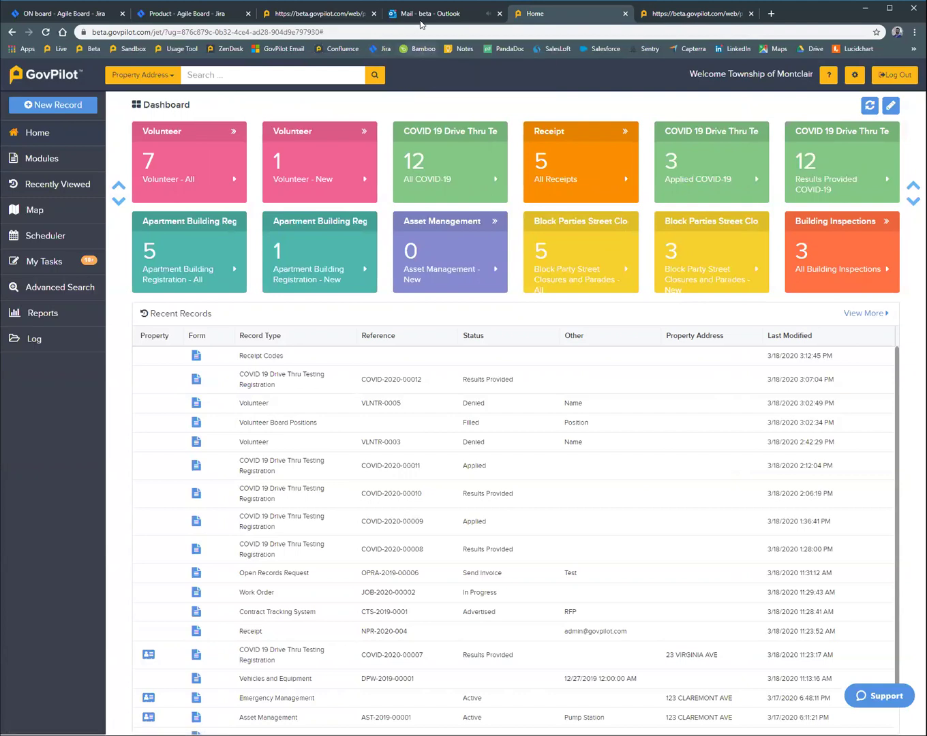
click(419, 16)
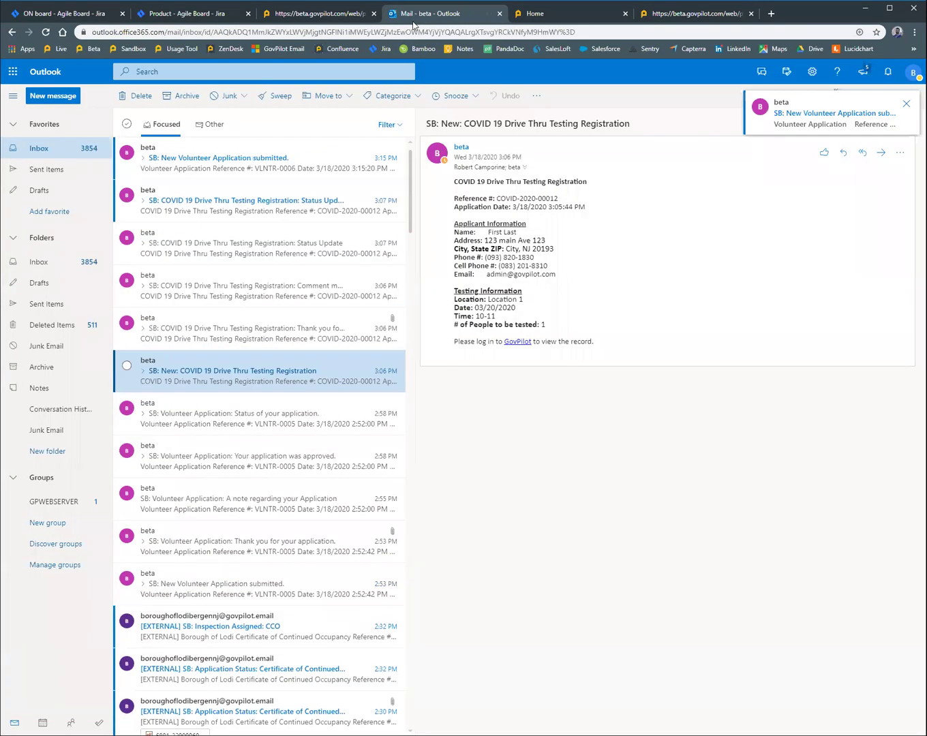
Step: Read the 'SB: New Volunteer Application submitted.' email, then go back to the GovPilot dashboard
click(277, 164)
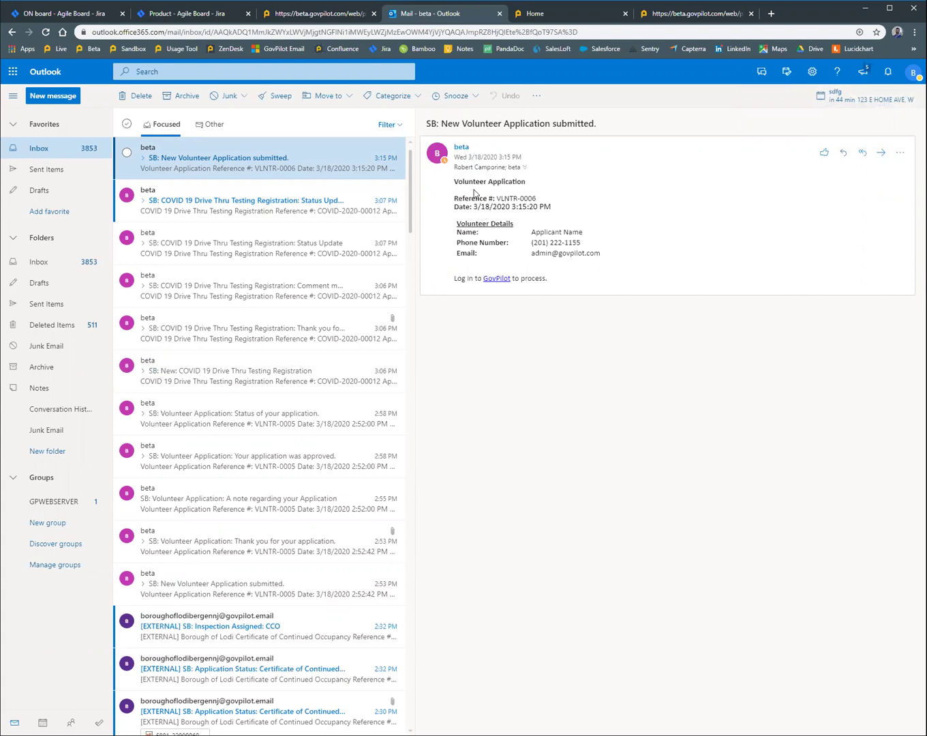
click(550, 17)
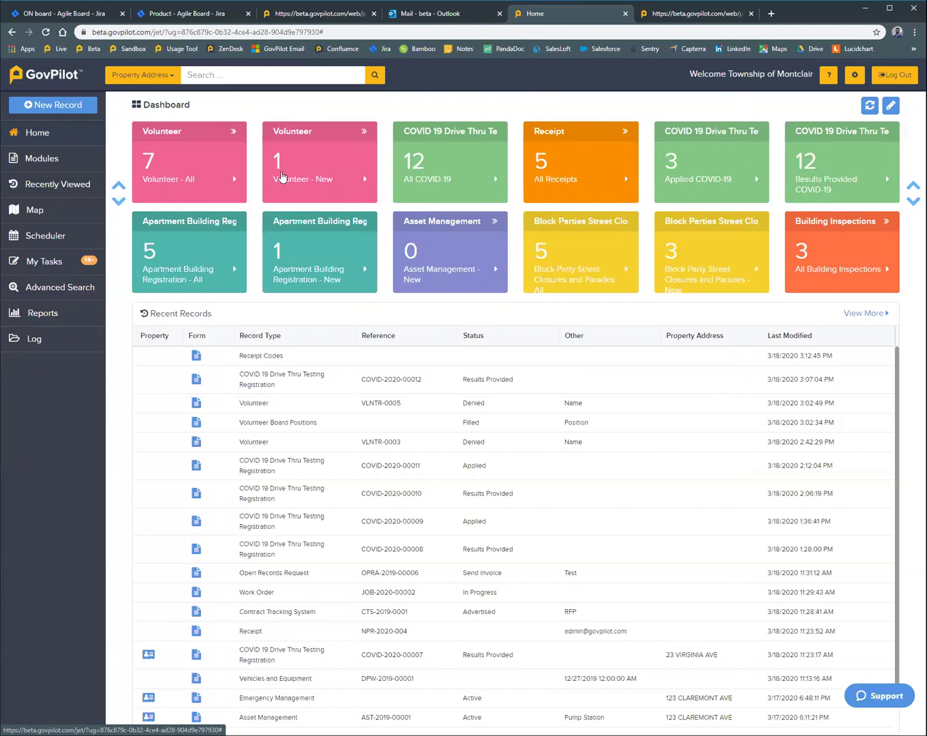
Step: Open VLNTR-0006 from the Volunteer – New list and review its details, keeping status New
click(280, 175)
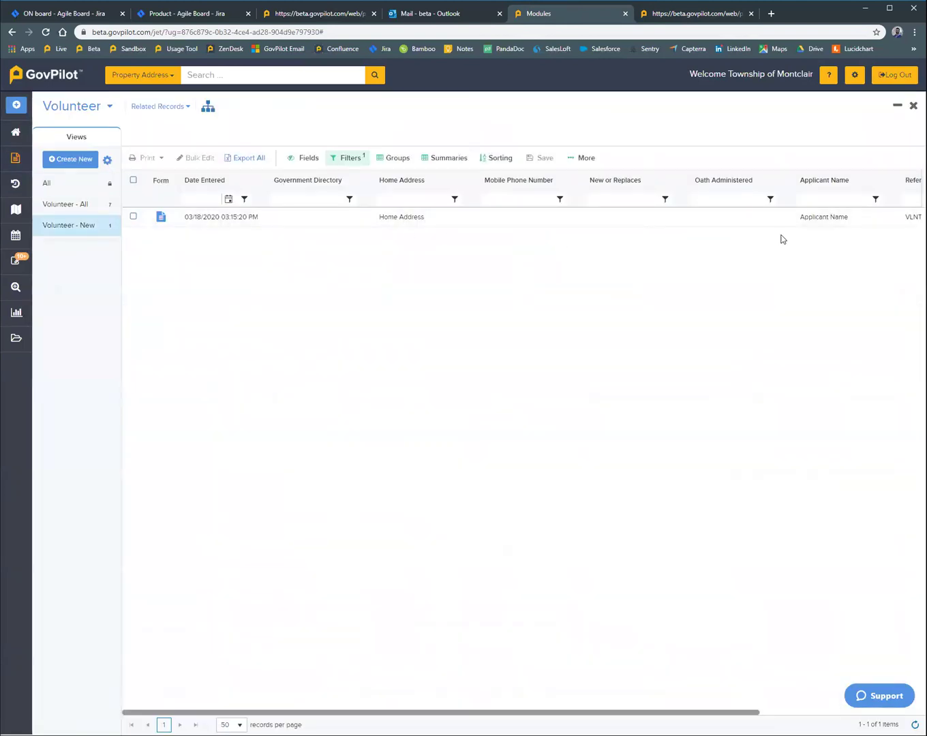
click(162, 217)
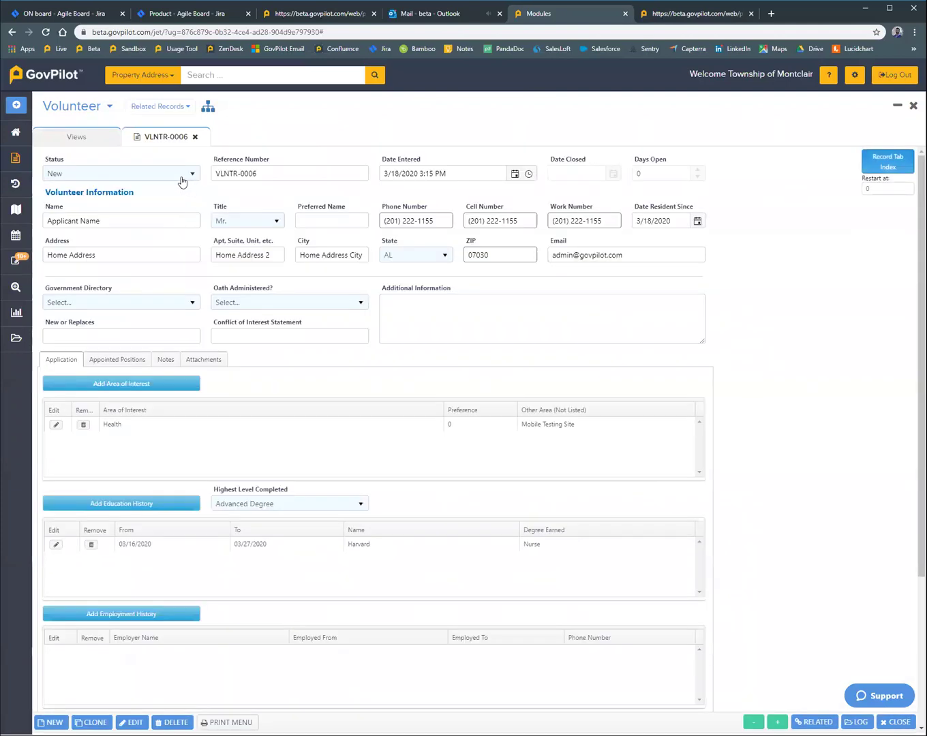
click(180, 176)
click(226, 203)
scroll(145, 325, down, 1)
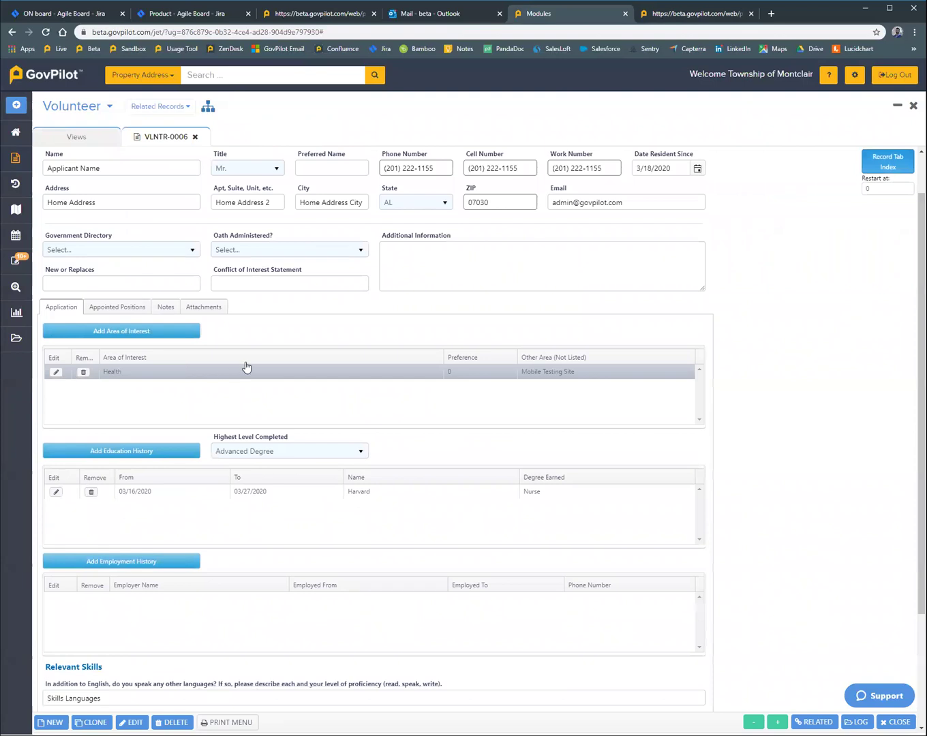
scroll(214, 400, down, 2)
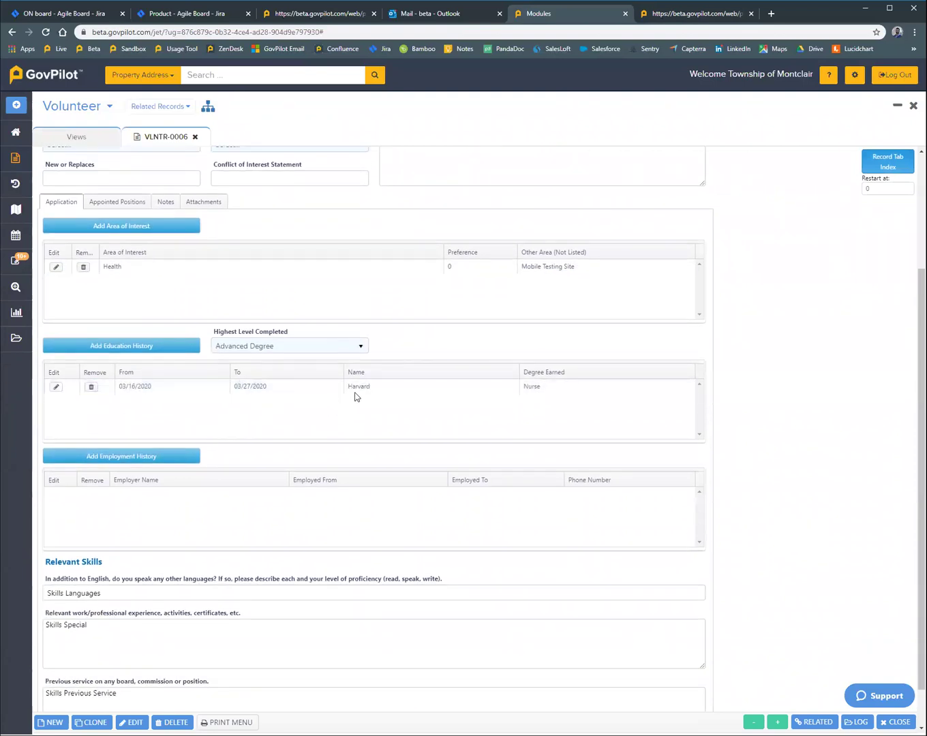
scroll(368, 416, down, 1)
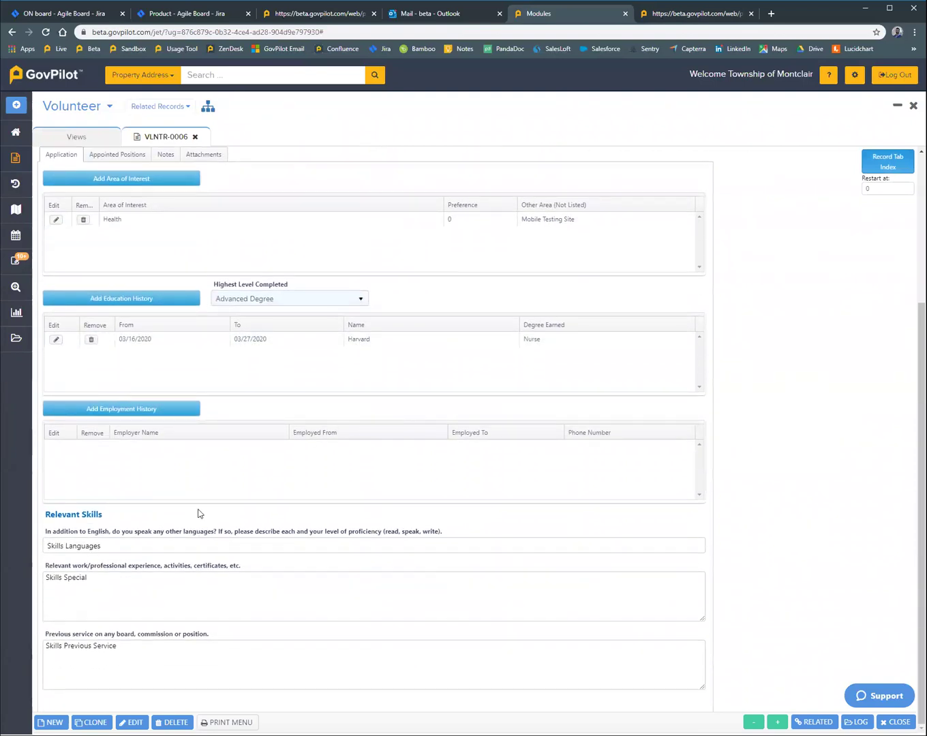
scroll(174, 648, up, 4)
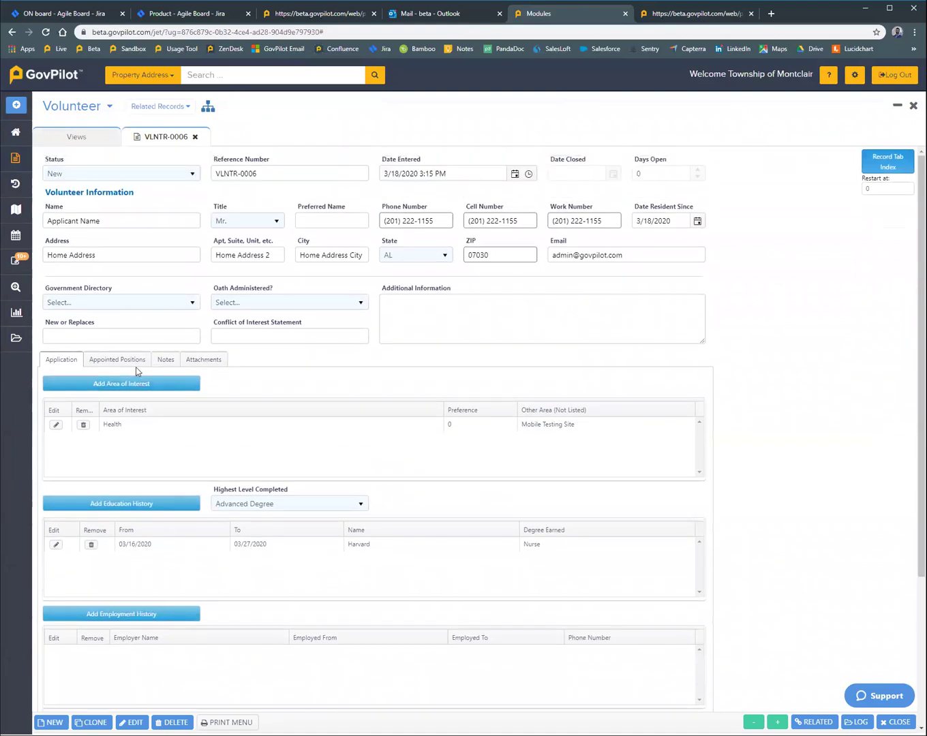
Step: Save an appointment titled Mr. with term 3/18/2020 to 3/25/2020, then return to Application
click(131, 363)
click(141, 387)
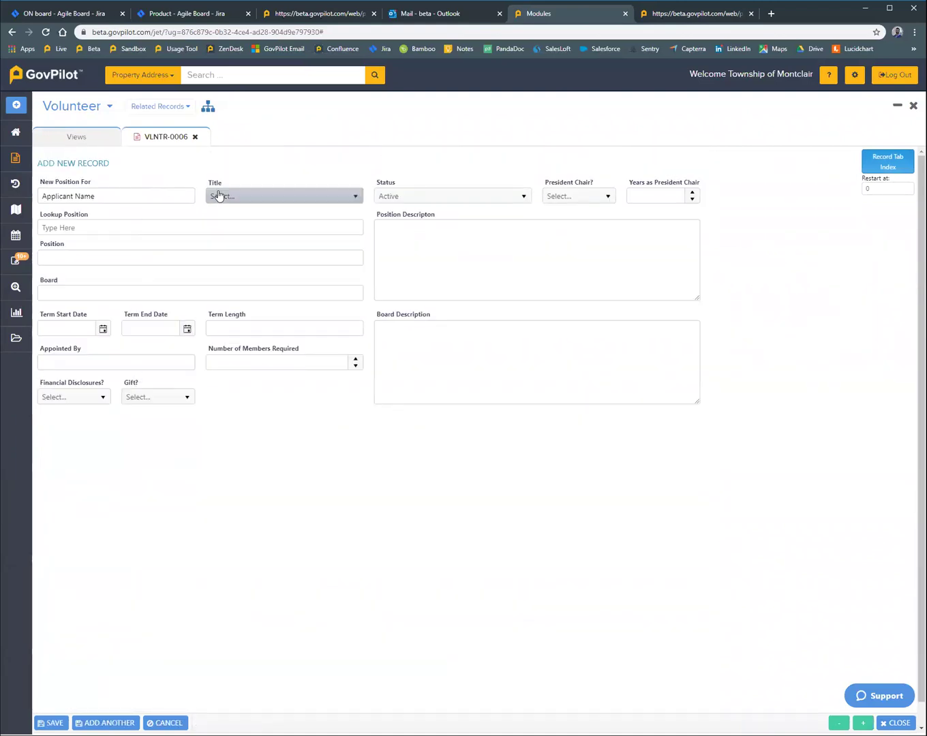
click(228, 197)
click(235, 243)
click(102, 328)
click(101, 407)
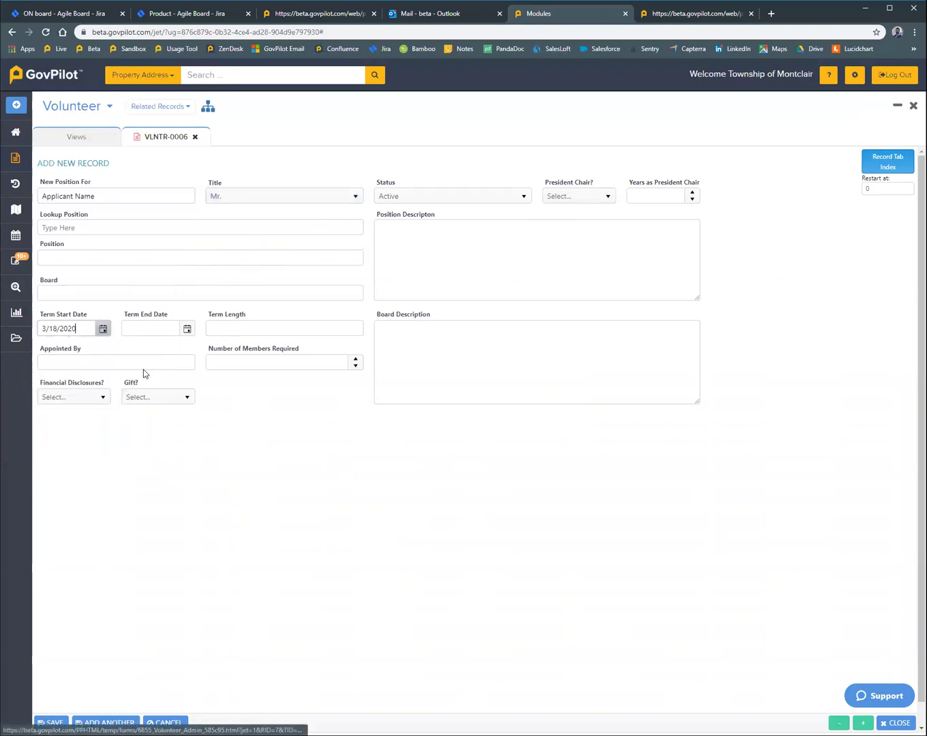
click(187, 328)
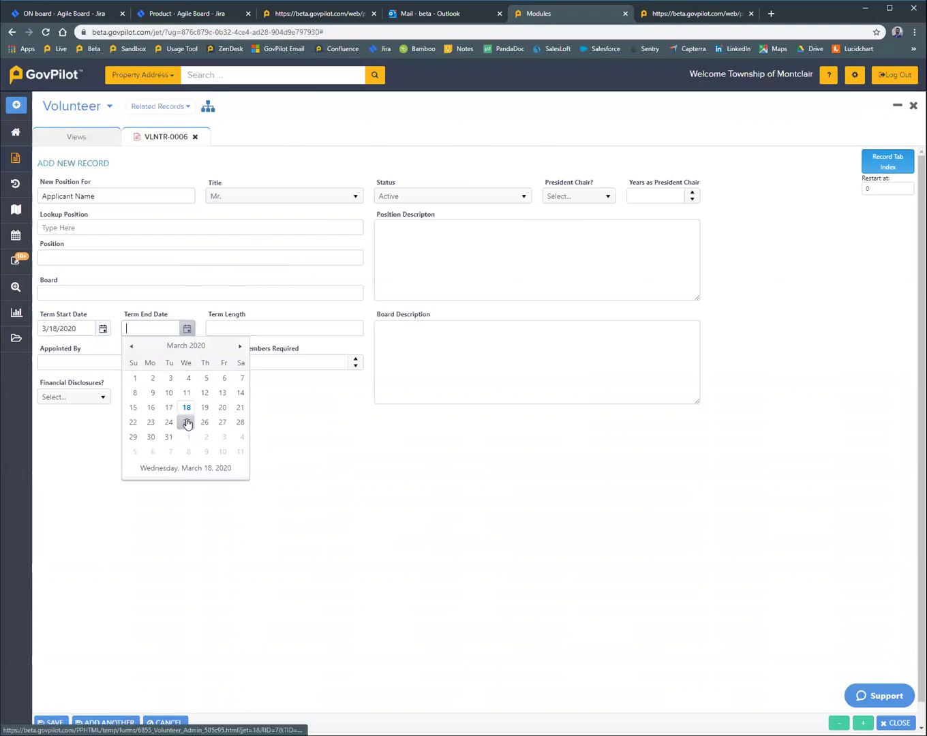
click(186, 423)
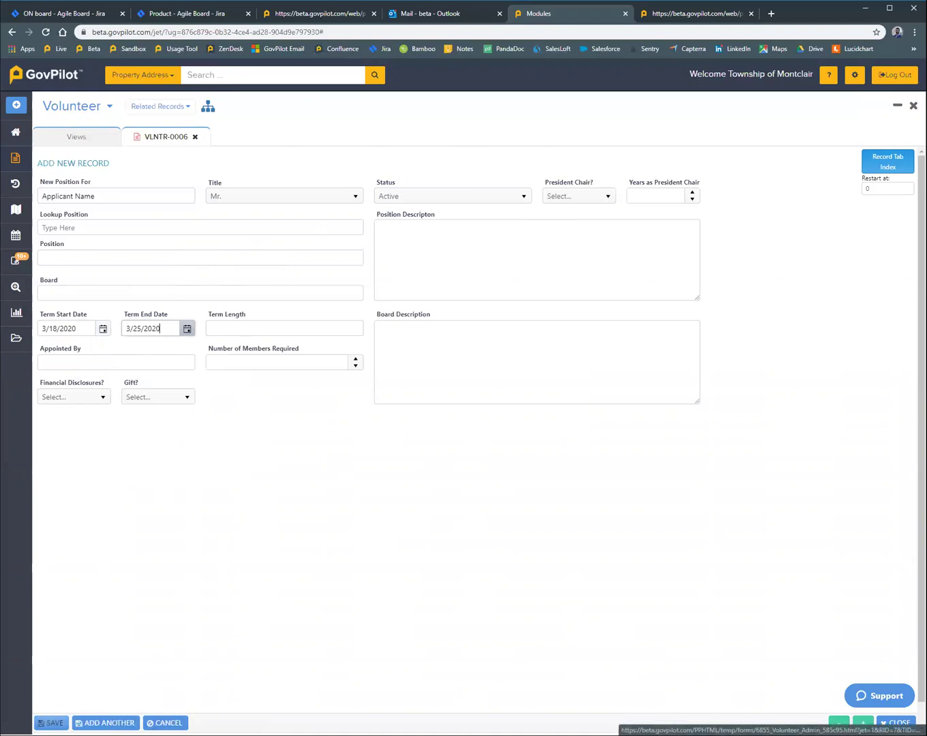
click(51, 723)
click(45, 359)
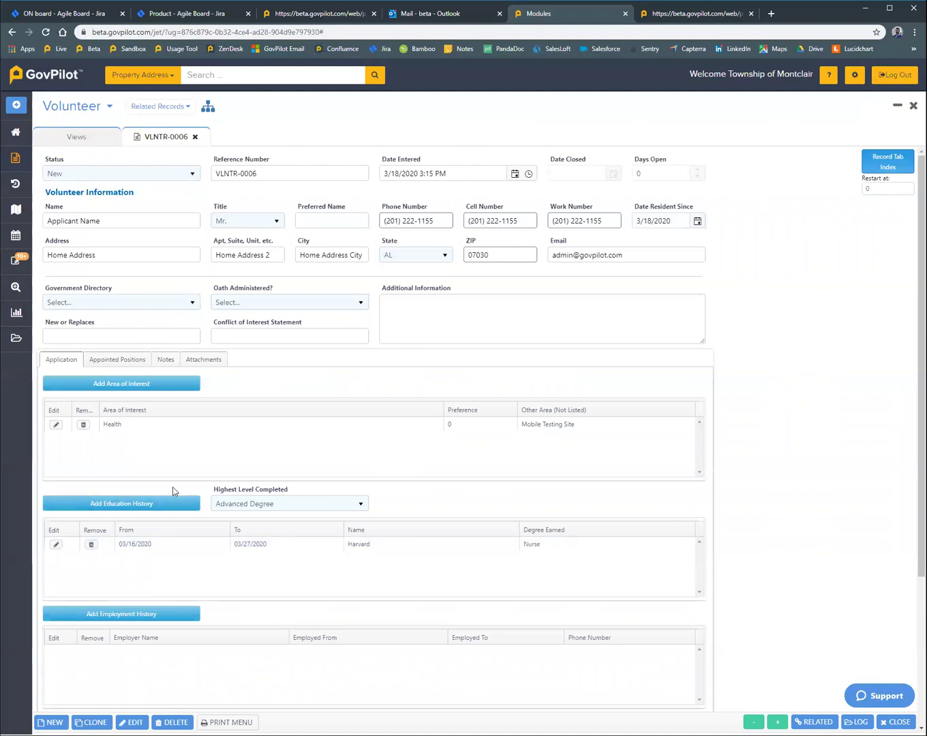
Step: Change the VLNTR-0006 status to Approved and save the record
click(156, 175)
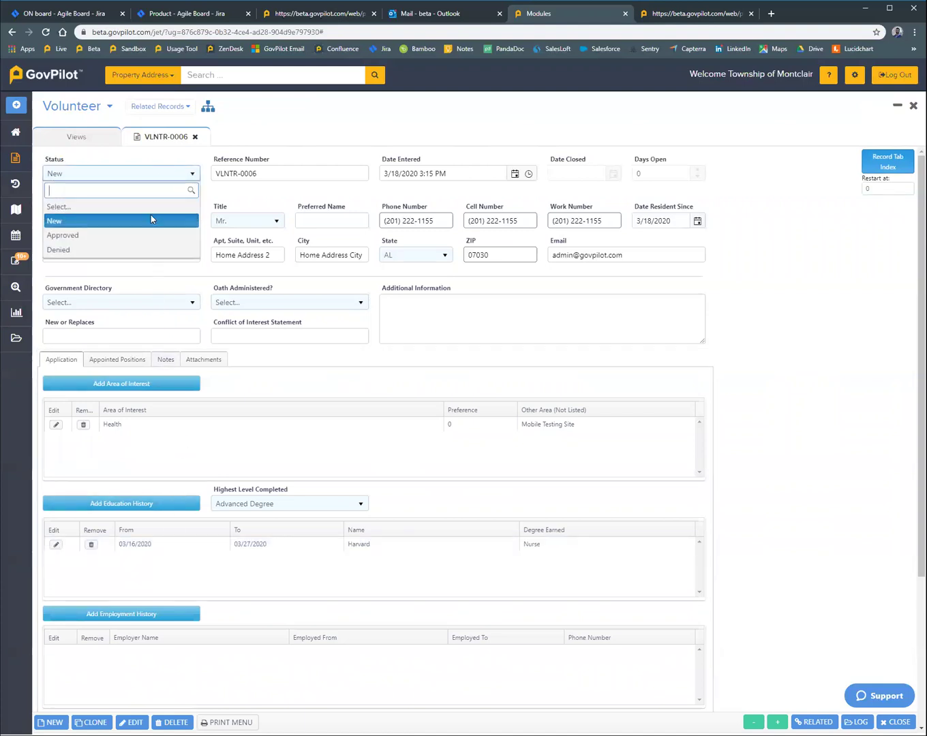
click(149, 236)
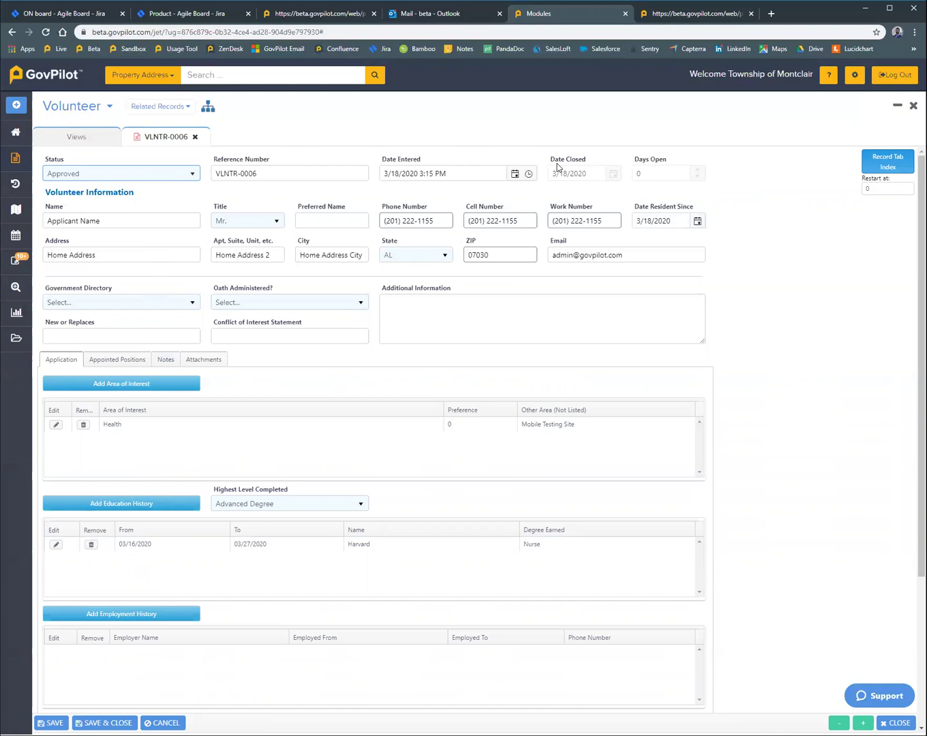
scroll(217, 515, down, 3)
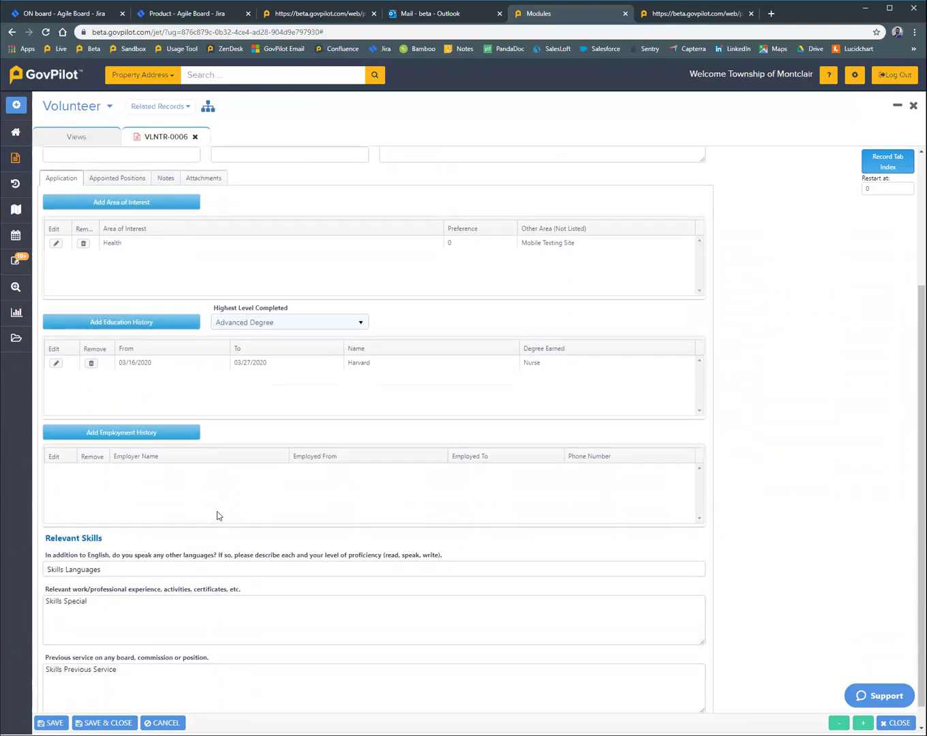
scroll(217, 515, up, 3)
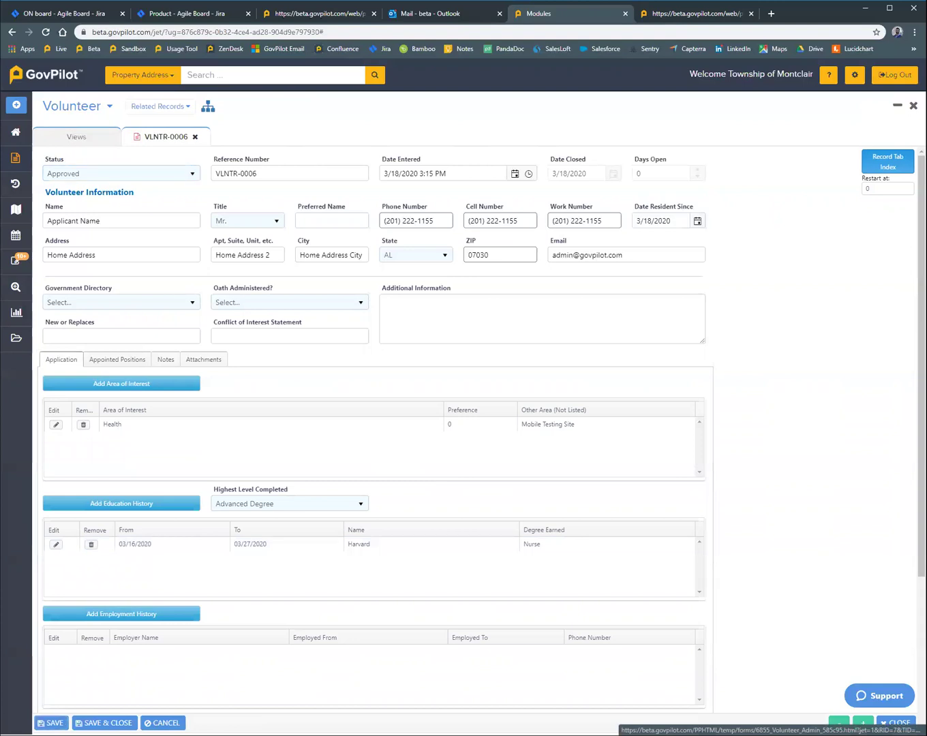
click(51, 723)
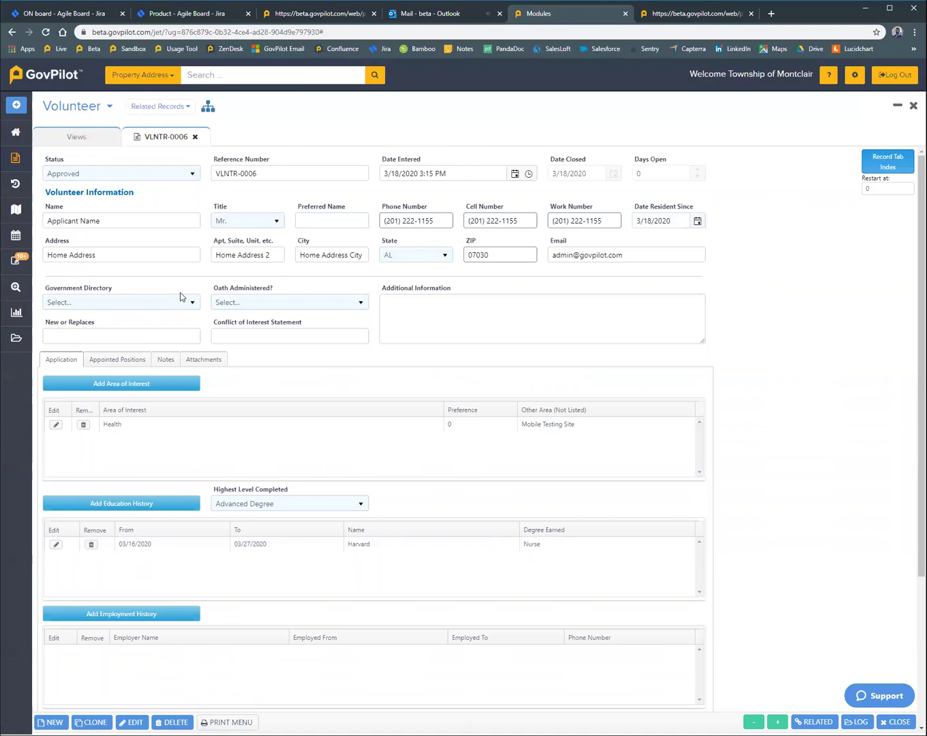
Step: Read the 'Your application was approved.' email in Outlook, then return to the VLNTR-0006 record
click(458, 15)
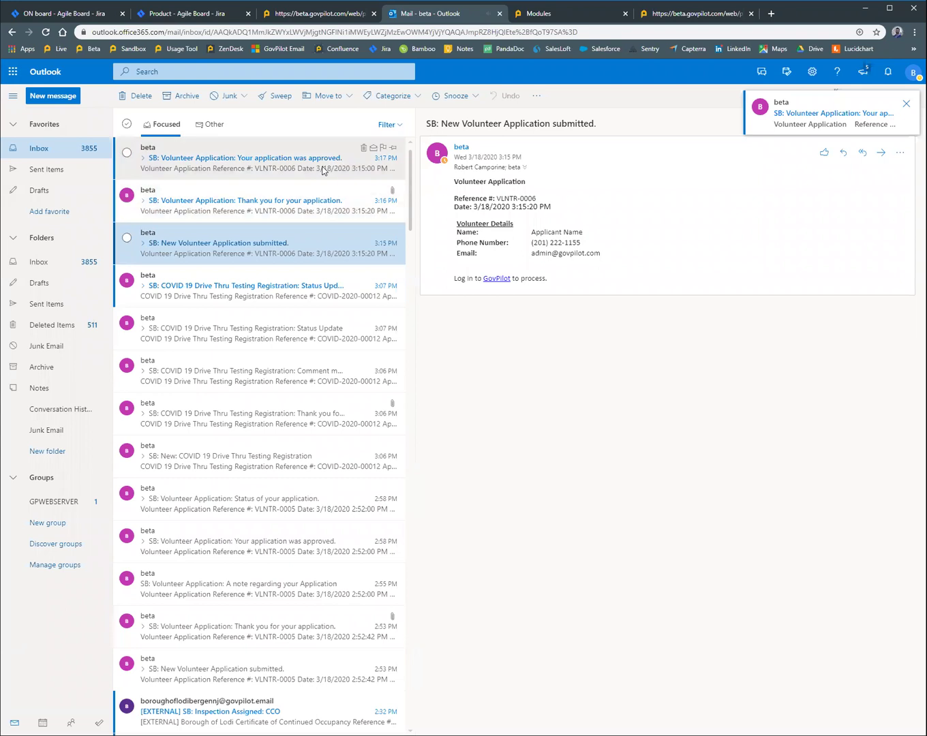
click(323, 169)
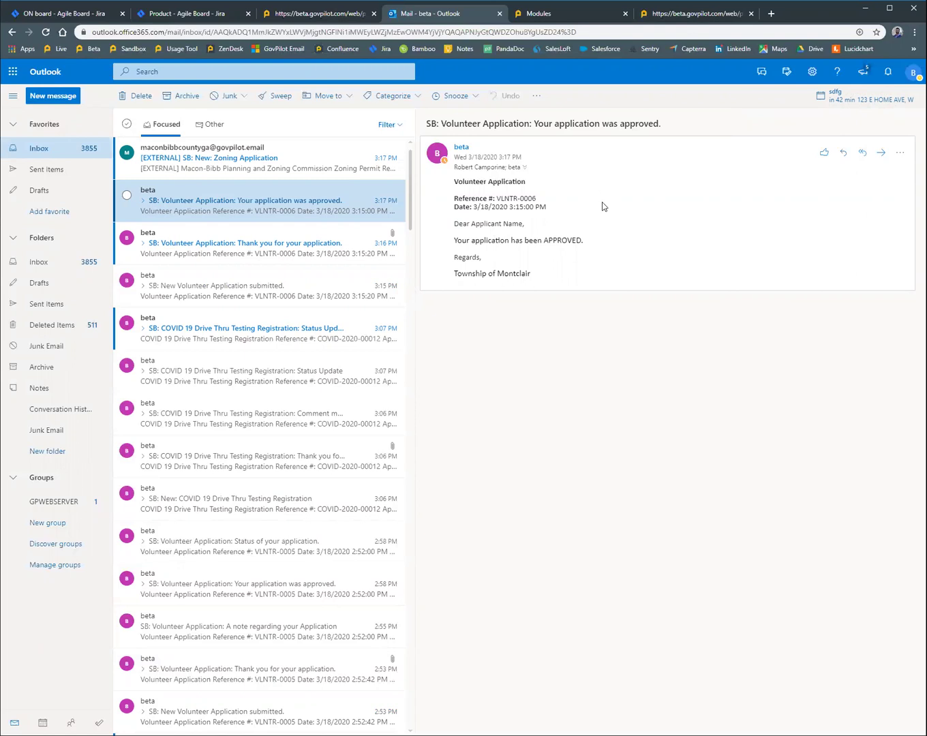
click(575, 15)
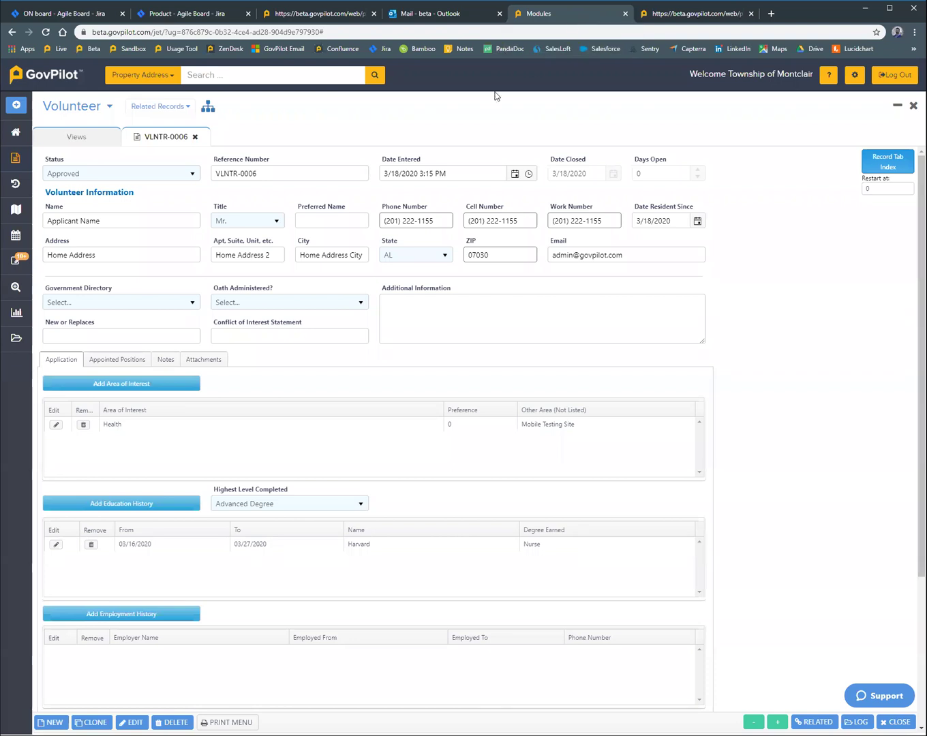